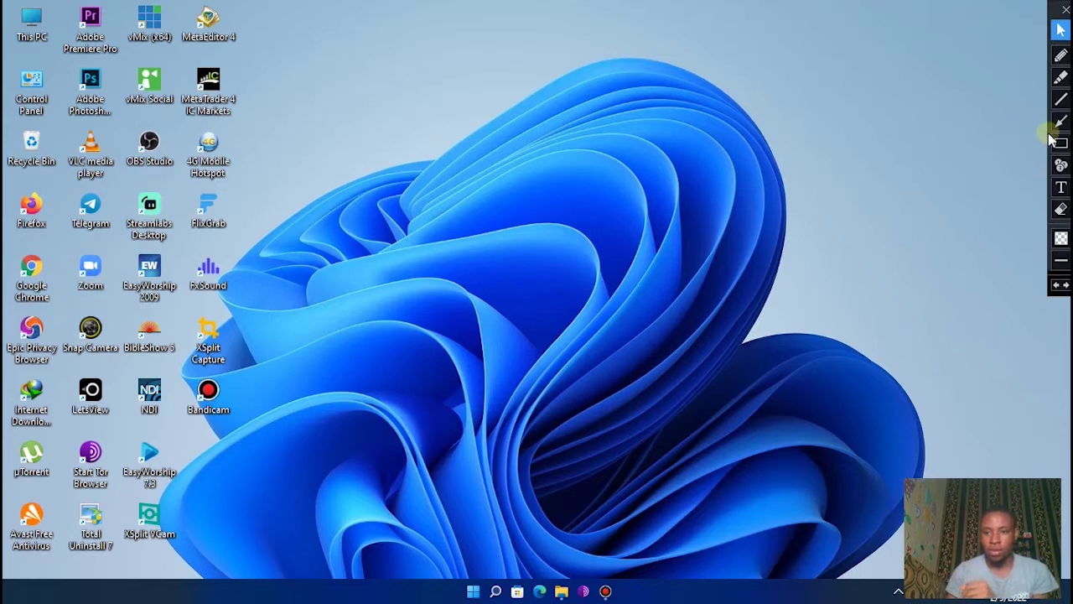
Step: Draw a red annotation arrow at the Zoom desktop shortcut, then erase it
left_click_drag(344, 430, 354, 316)
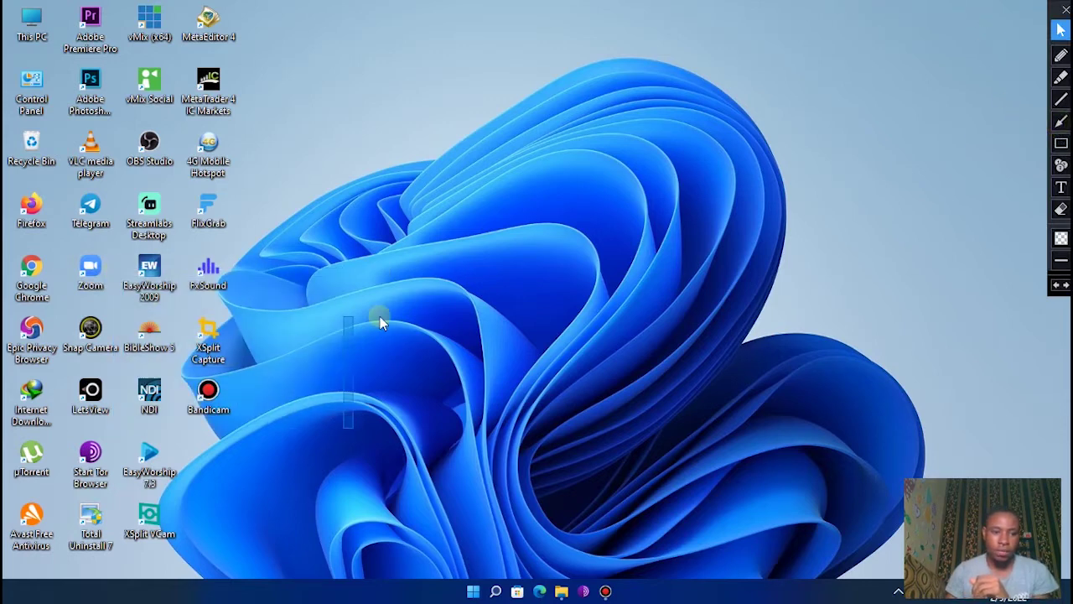
left_click(1062, 122)
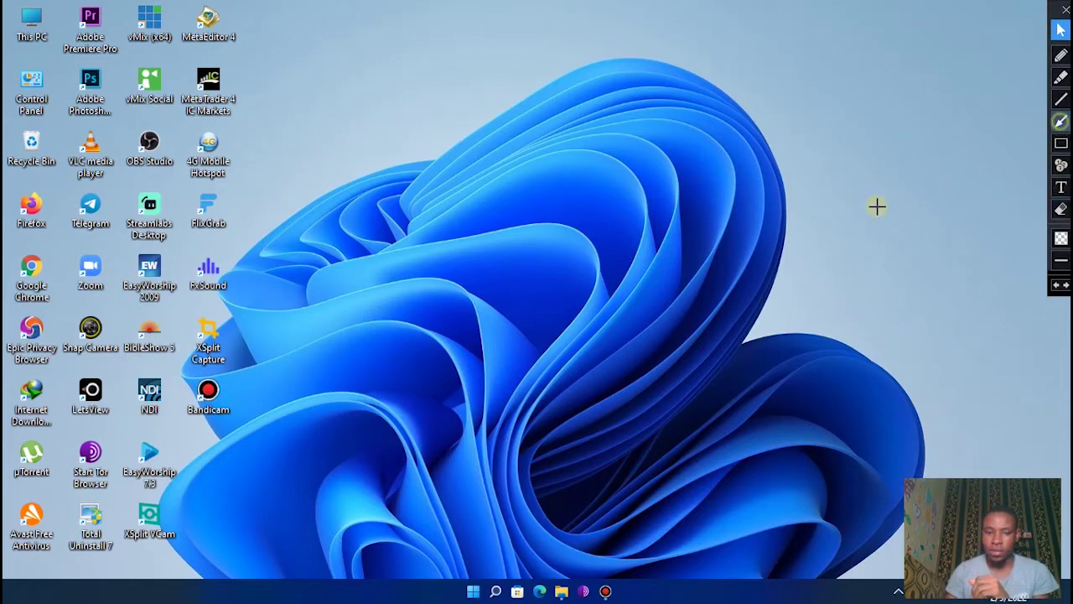
left_click_drag(463, 410, 92, 277)
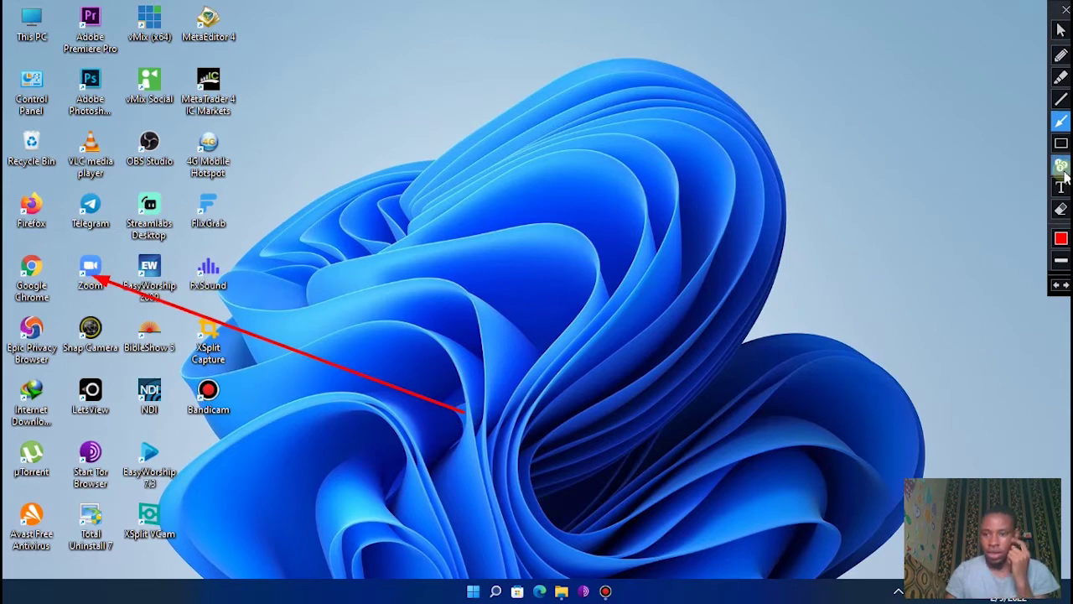
left_click(1061, 209)
left_click(463, 410)
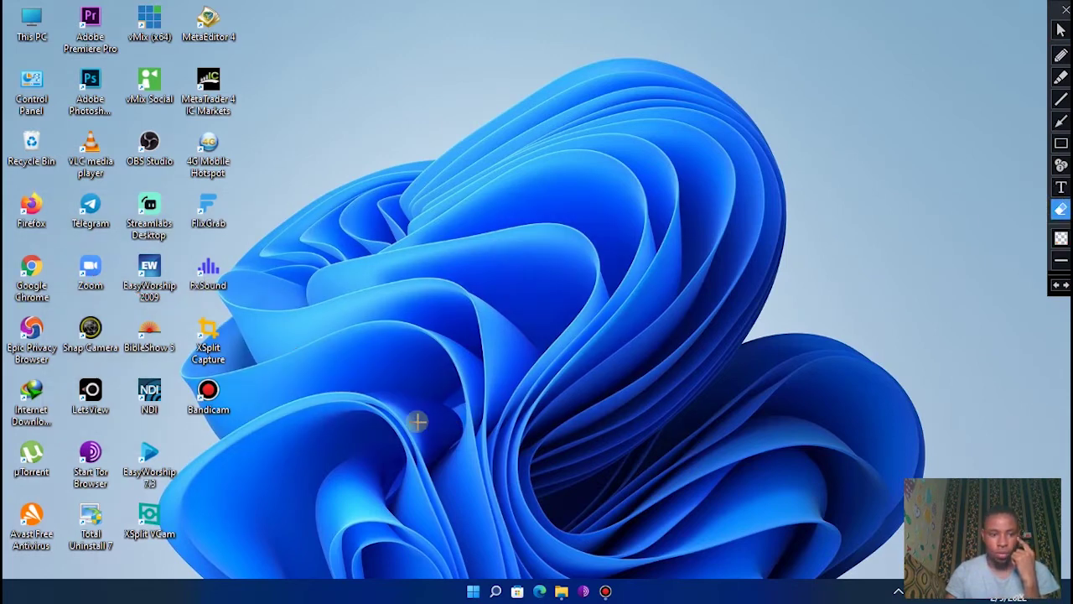
left_click(1061, 29)
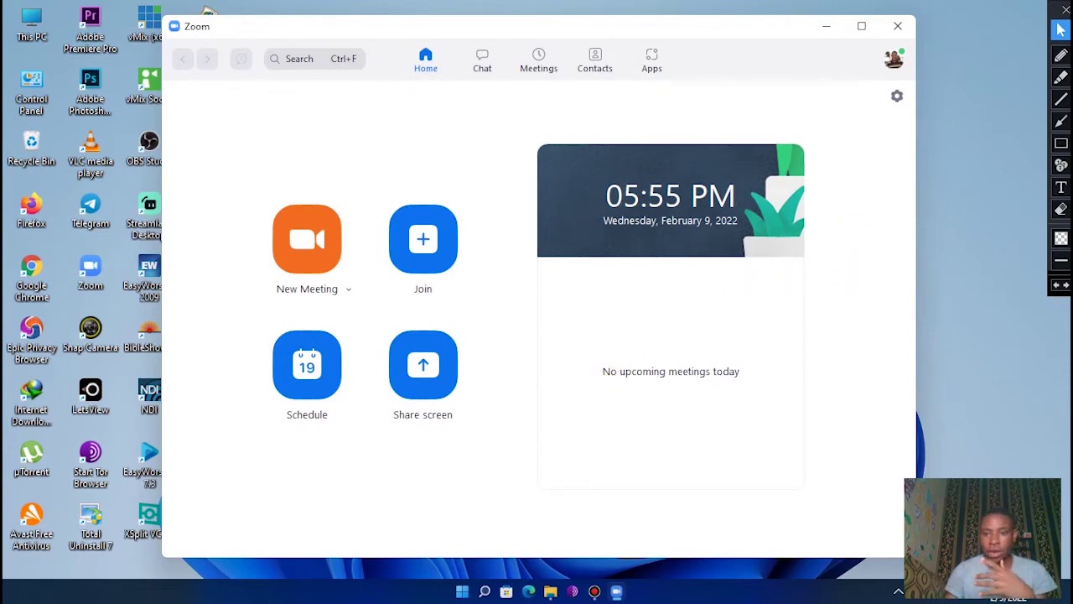
Step: Point out Zoom's settings gear with a red annotation arrow, then erase it
left_click(1061, 121)
mouse_move(842, 339)
left_mouse_down()
mouse_move(883, 189)
mouse_move(890, 84)
mouse_move(898, 93)
left_mouse_up()
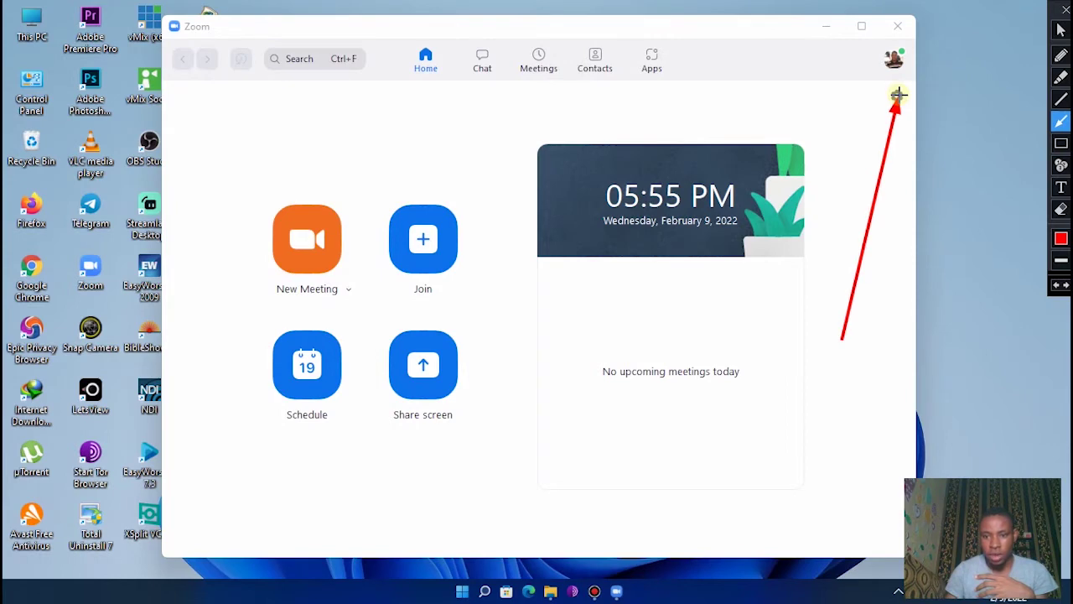
left_click(1063, 211)
mouse_move(774, 80)
left_mouse_down()
mouse_move(915, 250)
mouse_move(933, 372)
left_mouse_up()
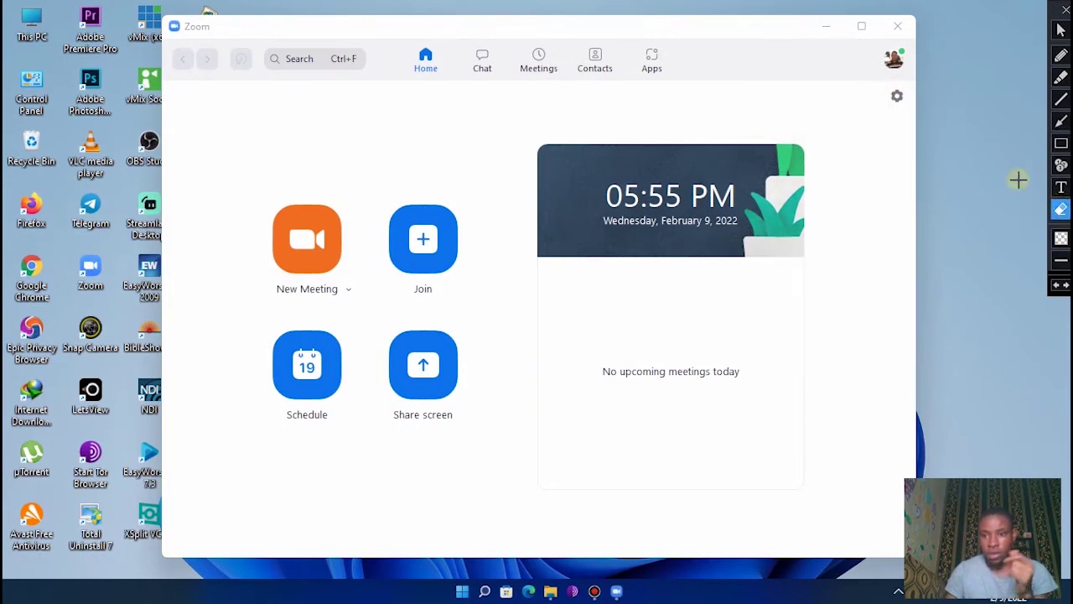
left_click(1061, 29)
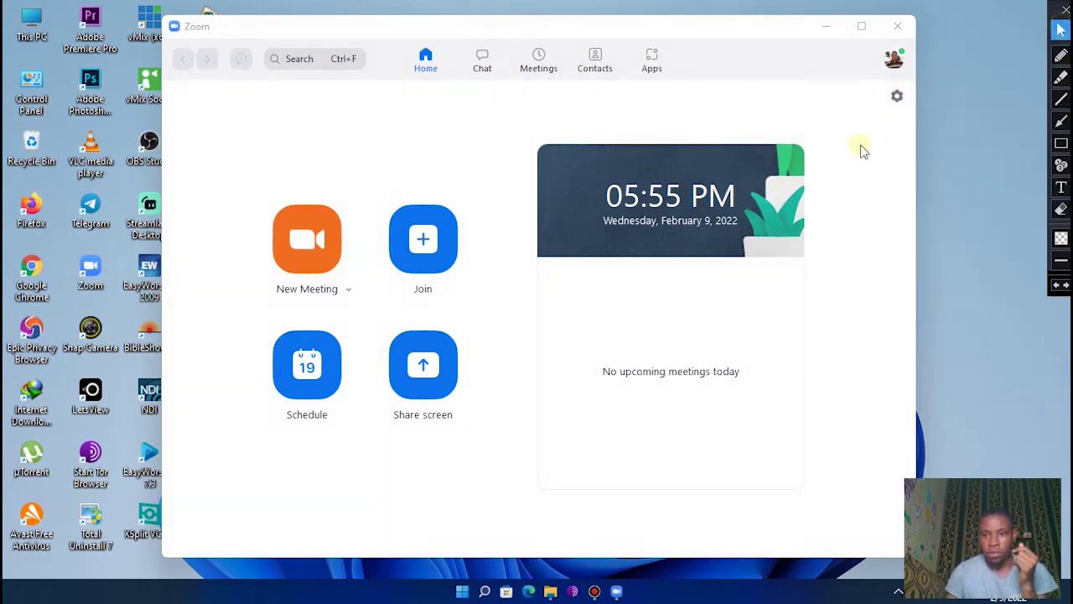
Step: In Zoom's Video settings, select vMix Video as the camera
left_click(899, 95)
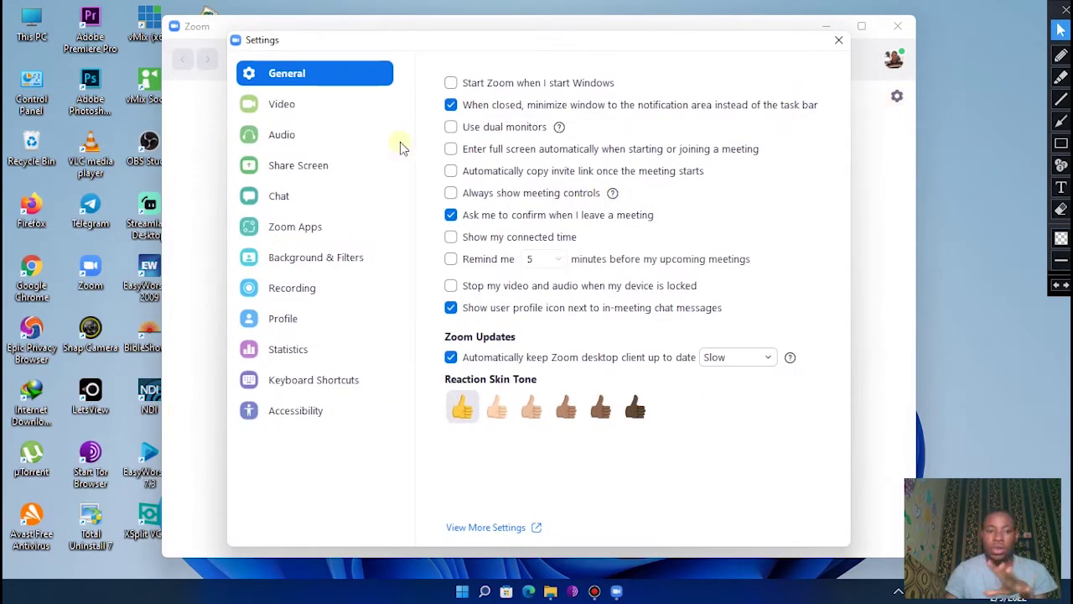
left_click(310, 105)
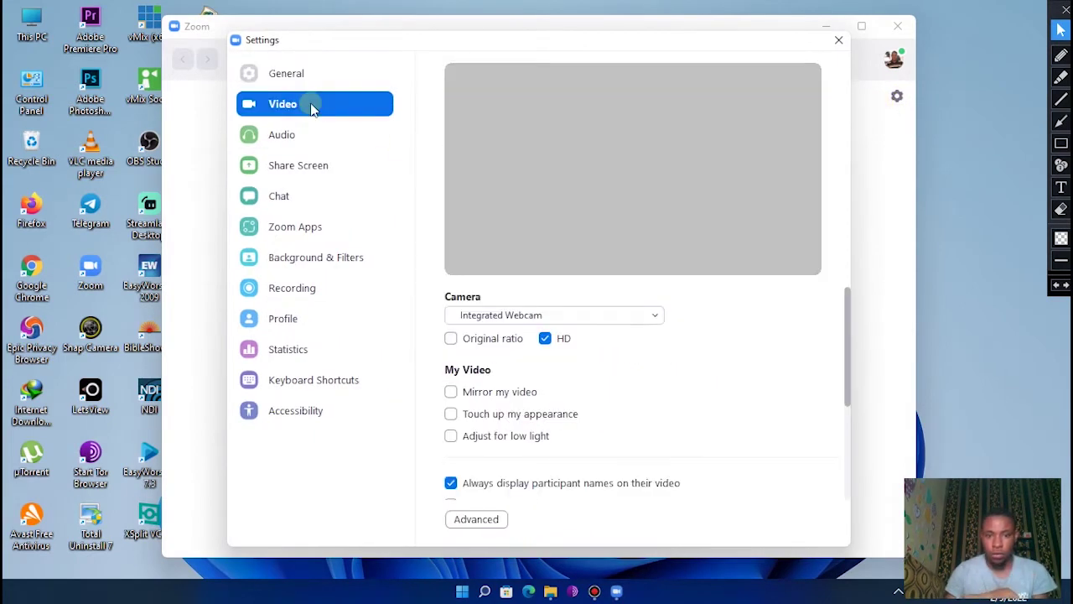
left_click(487, 317)
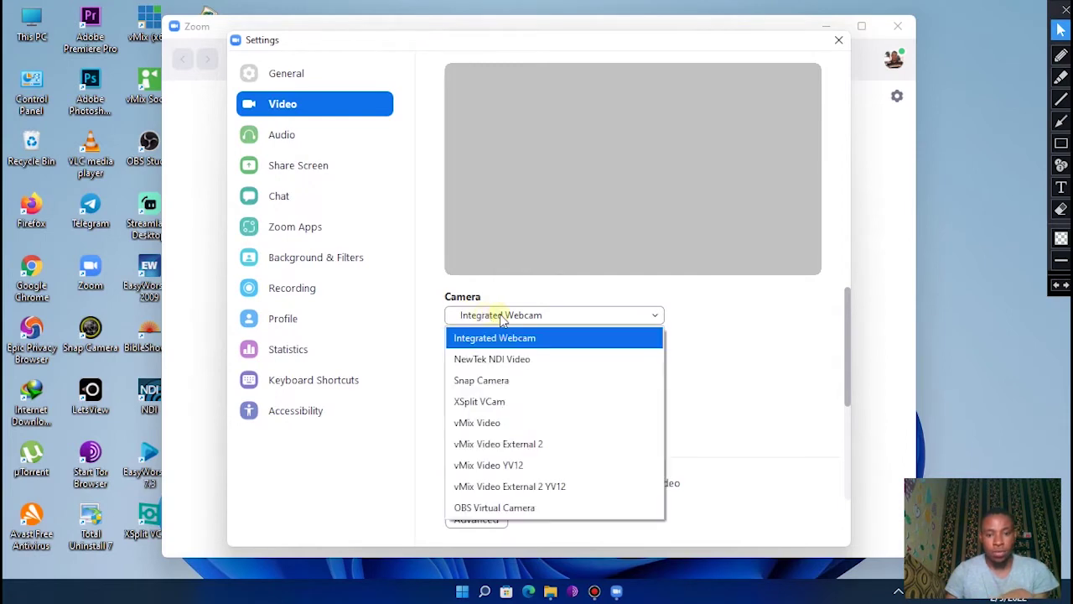
left_click(528, 424)
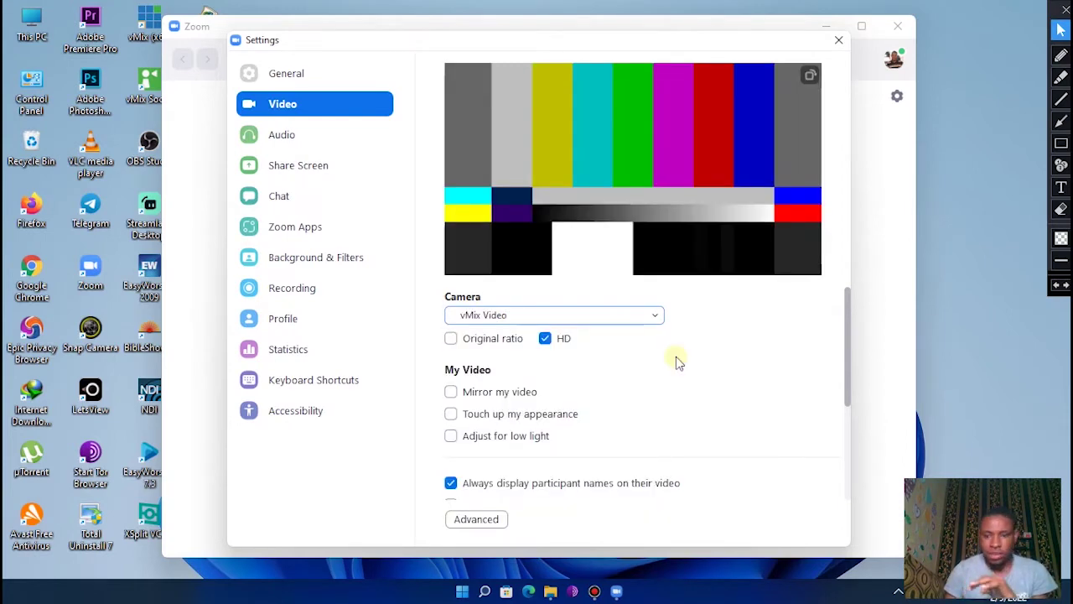
Step: In Advanced video settings, set Video Rendering Method to Auto, then GDI, and close Settings
left_click(490, 522)
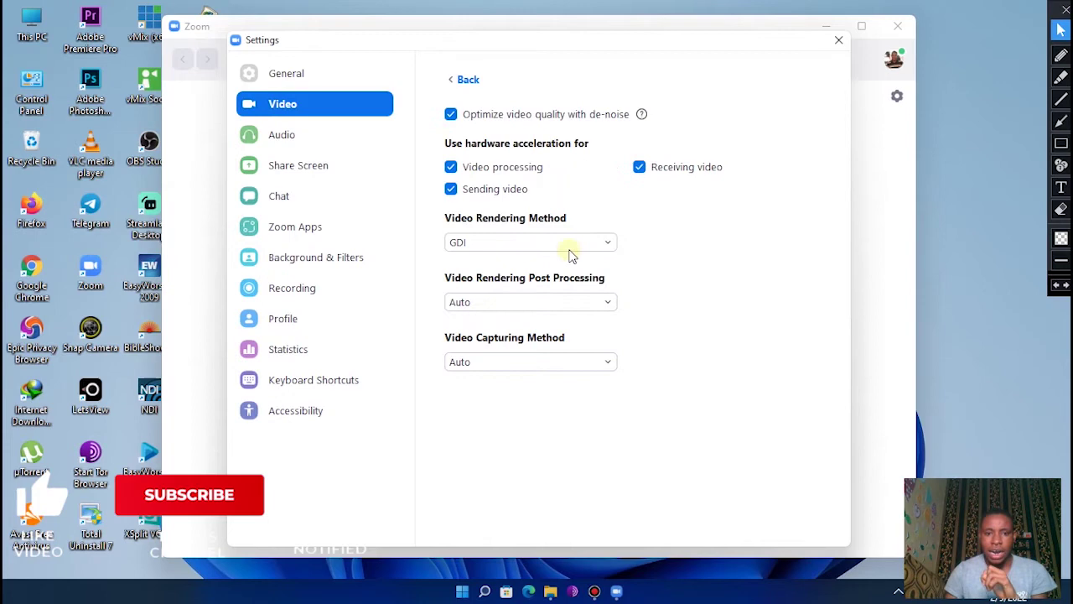
left_click(513, 243)
left_click(520, 266)
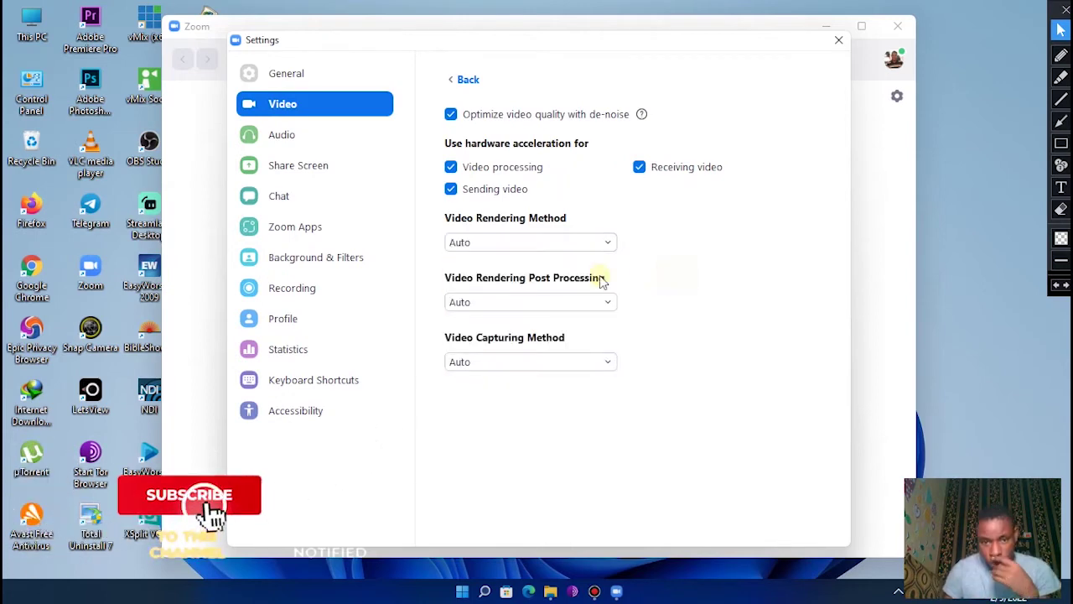
left_click(530, 243)
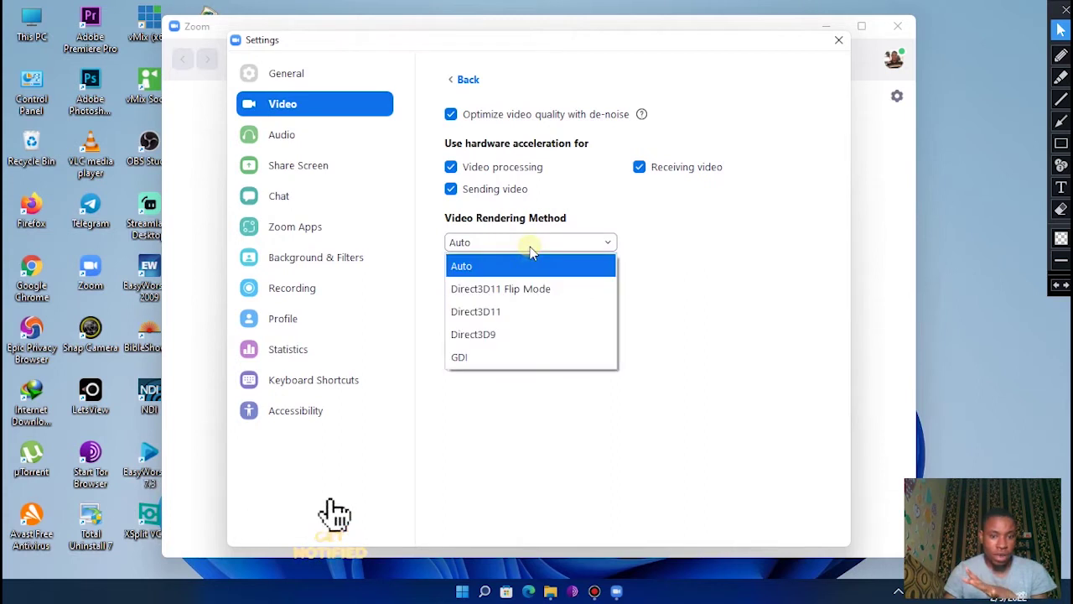
left_click(490, 356)
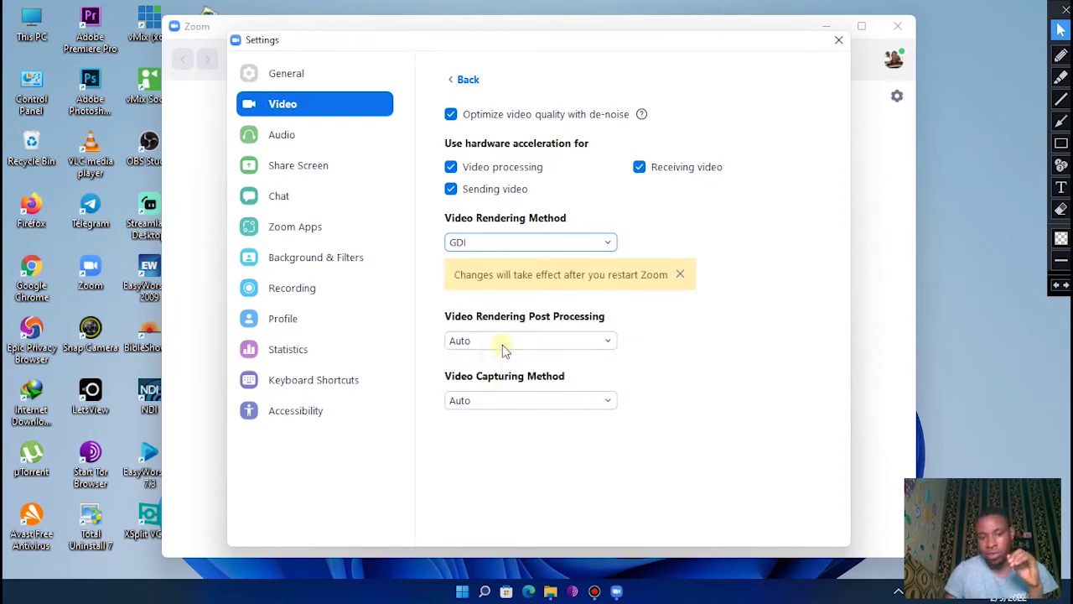
left_click(840, 41)
Step: Restart Zoom from its desktop icon, start a New Meeting and maximize the meeting window
left_click(899, 29)
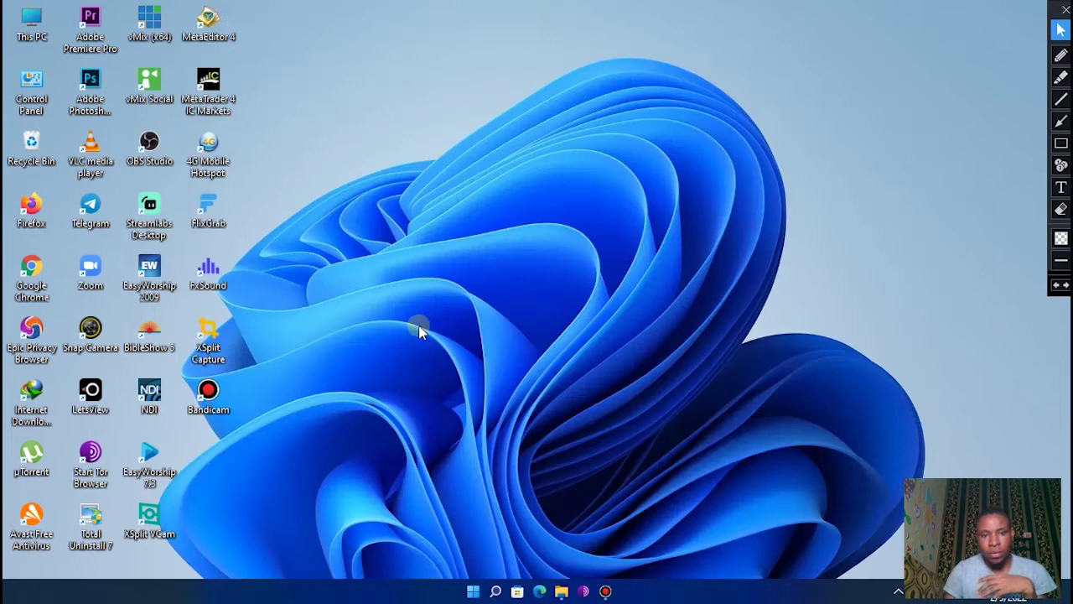
double_click(91, 270)
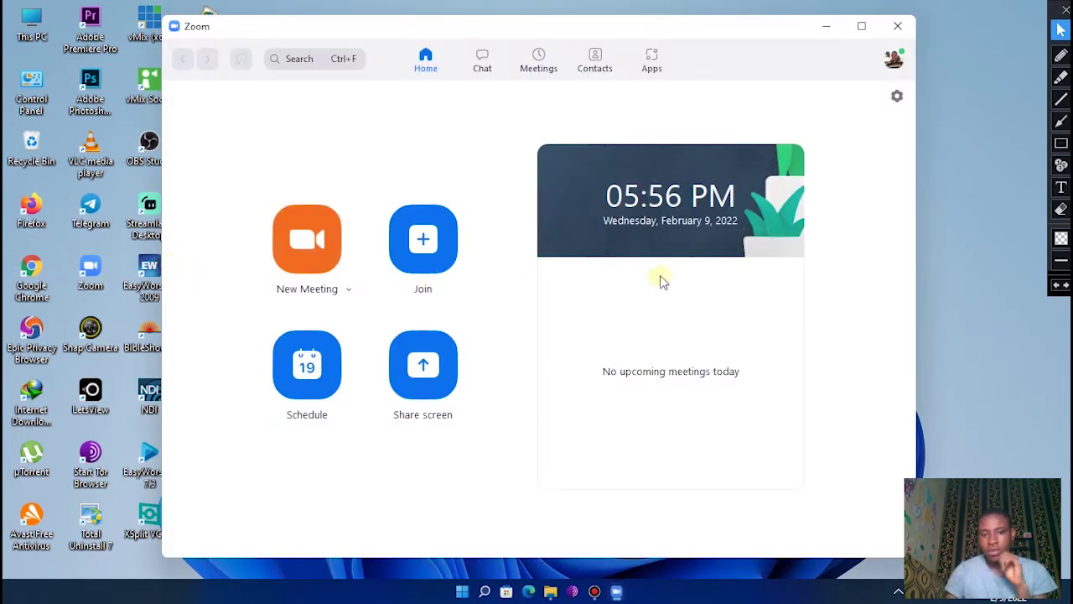
left_click(325, 252)
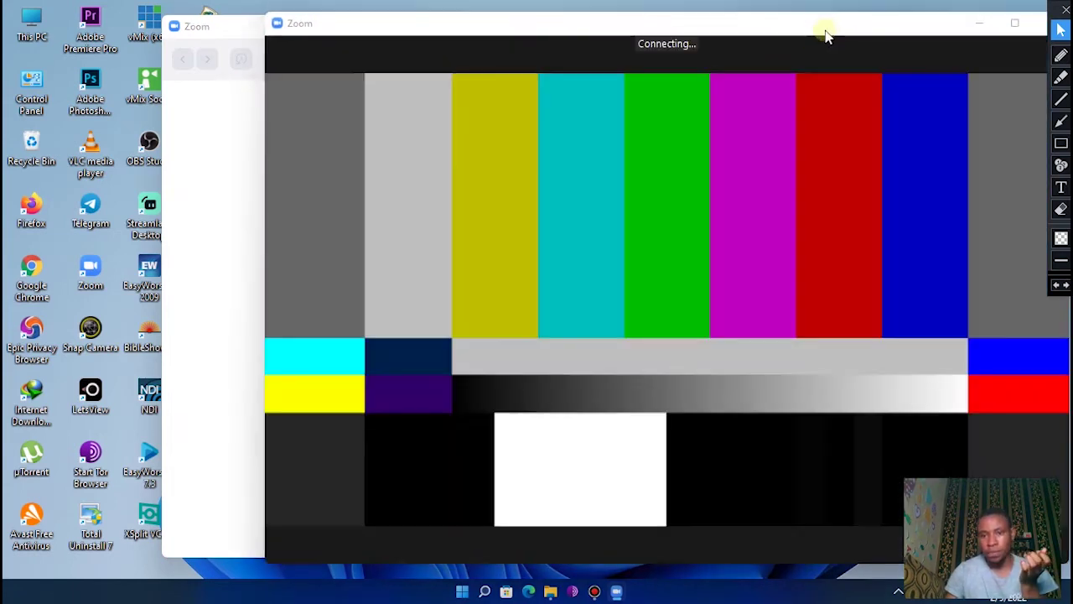
left_click_drag(822, 29, 777, 95)
left_click(824, 23)
left_click(927, 92)
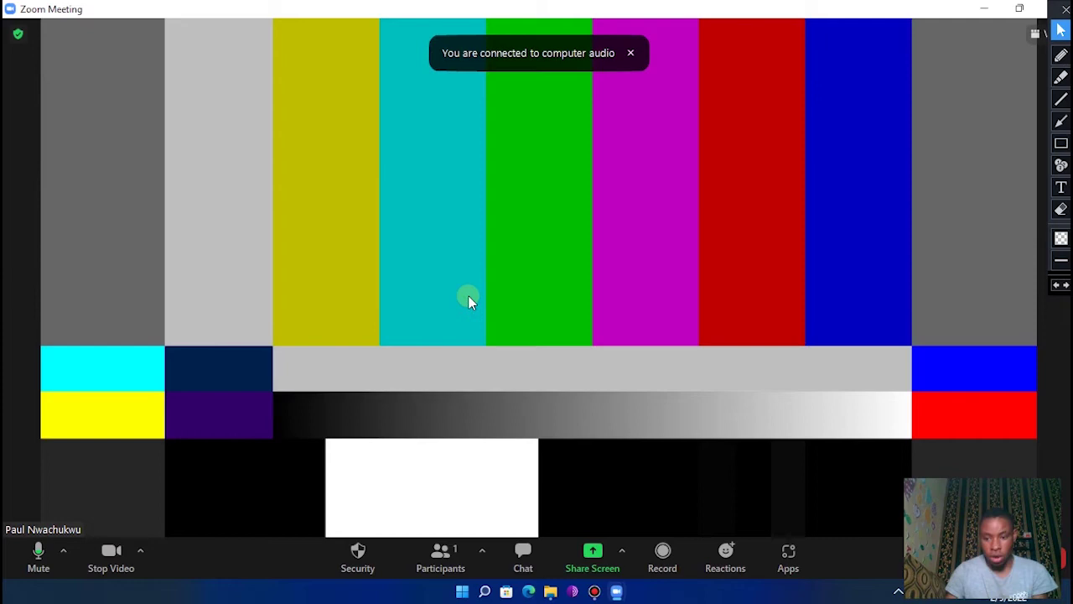
Step: Drag All Day and a Night.mp4 from the Videos folder into vMix as input 1
left_click(462, 592)
type("vmix")
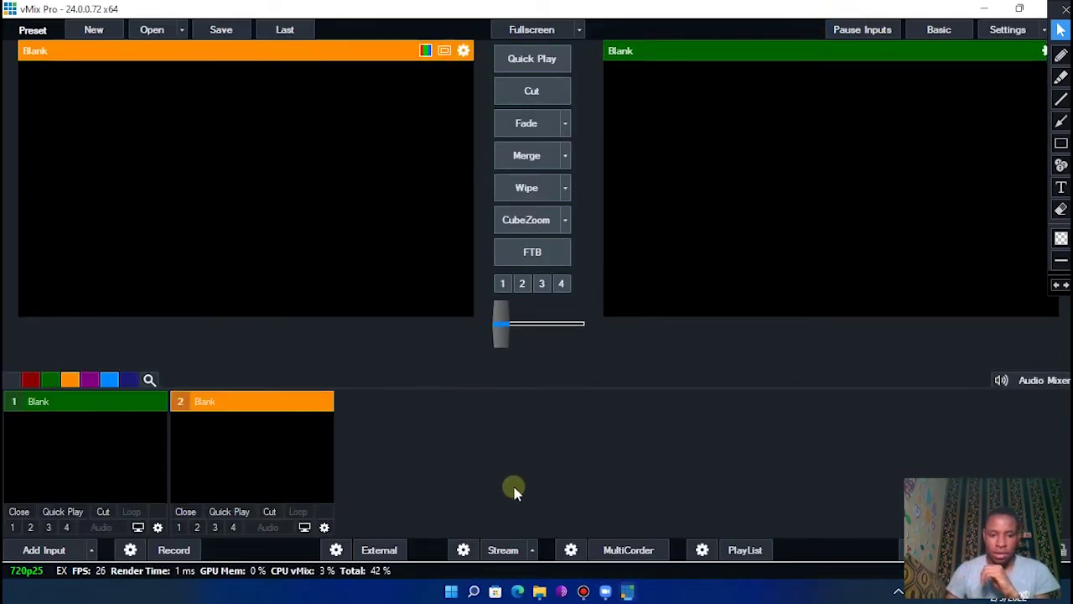
left_click(540, 590)
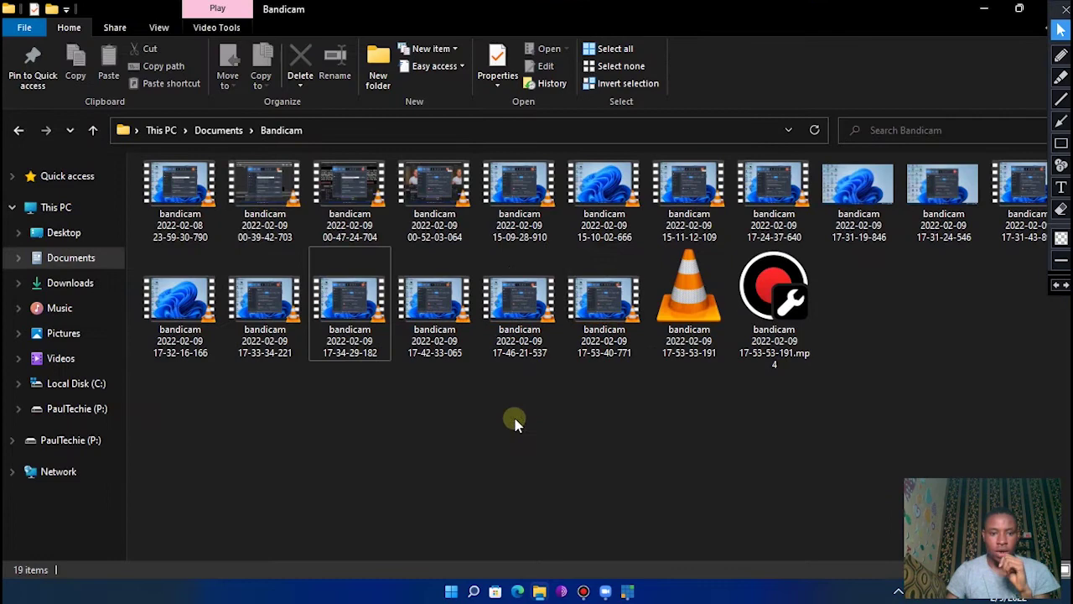
left_click(64, 358)
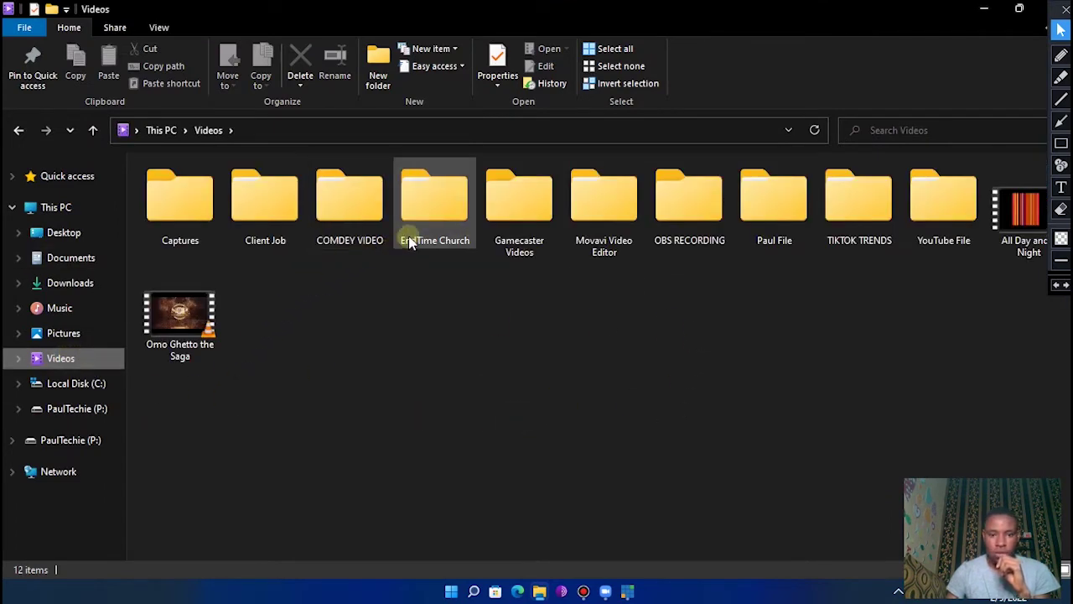
left_click_drag(1032, 180, 994, 29)
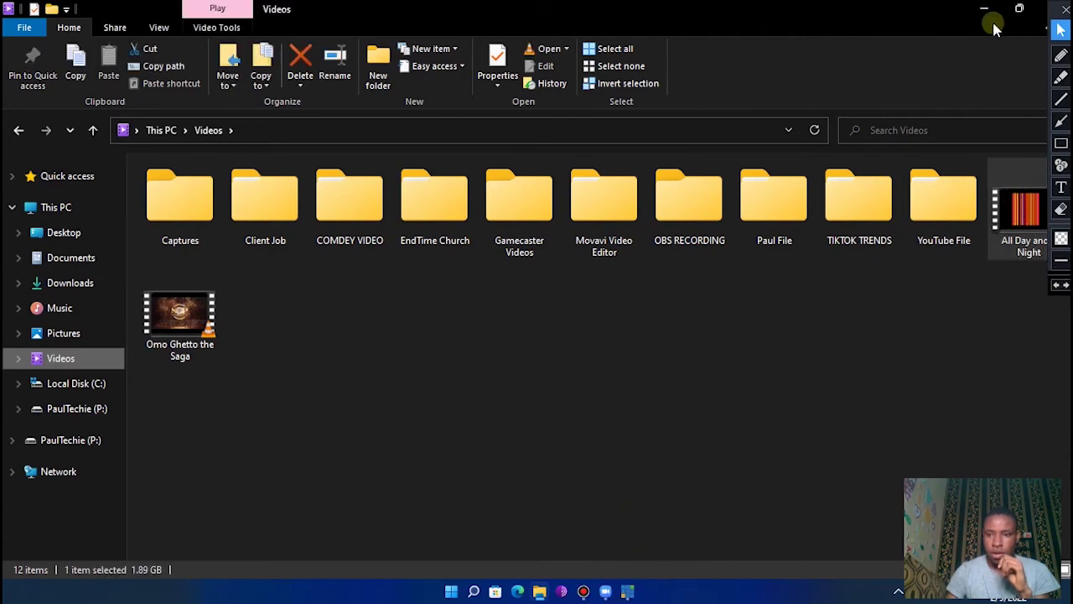
left_click(1019, 9)
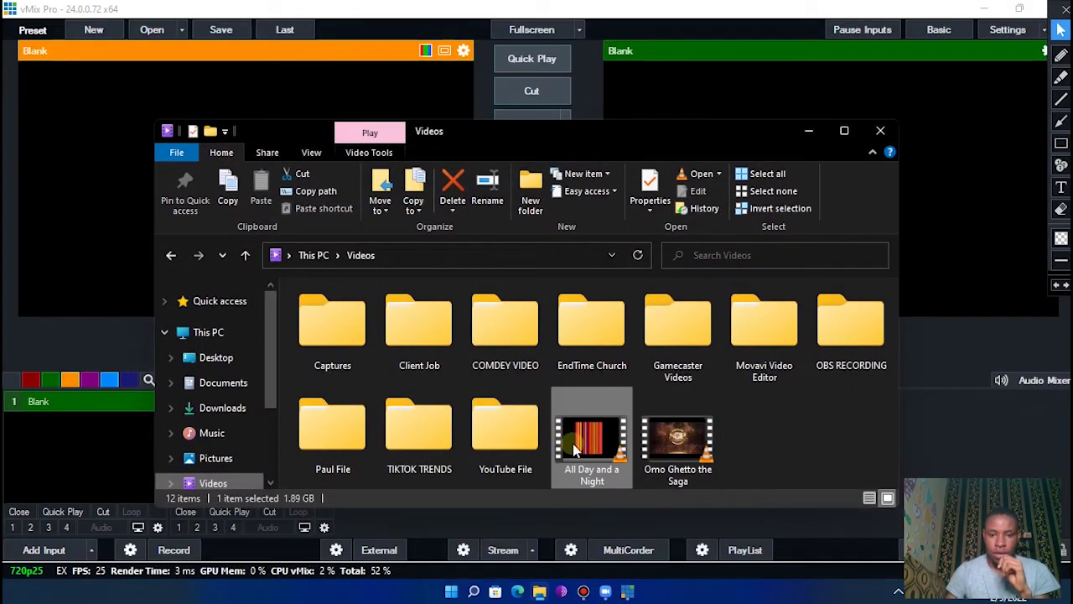
left_click_drag(582, 440, 919, 430)
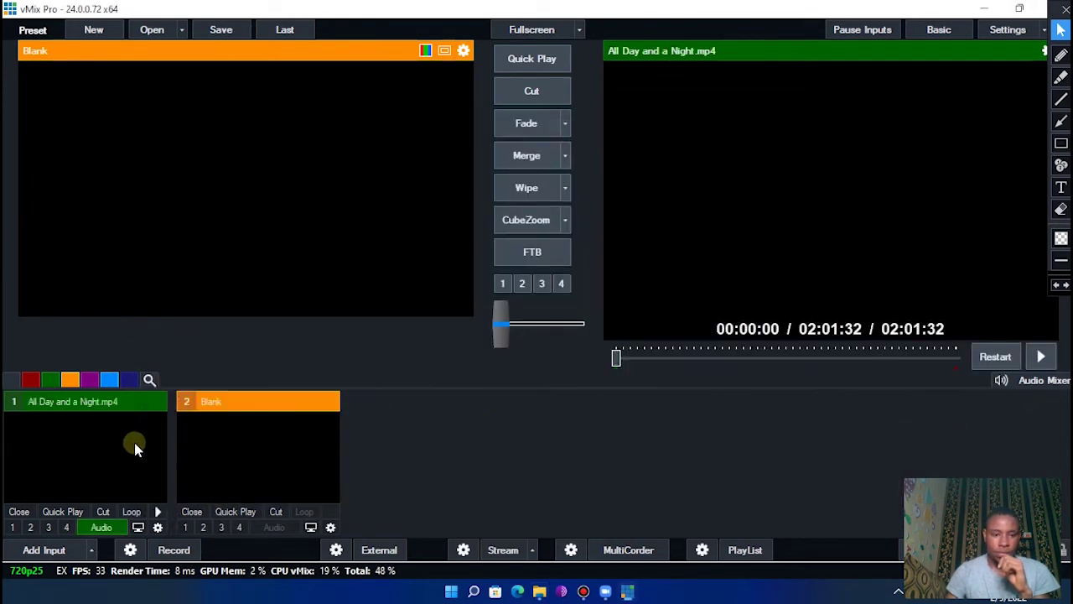
Step: Play the movie from about 54:40, then toggle input 1's audio off and back on
left_click(1041, 357)
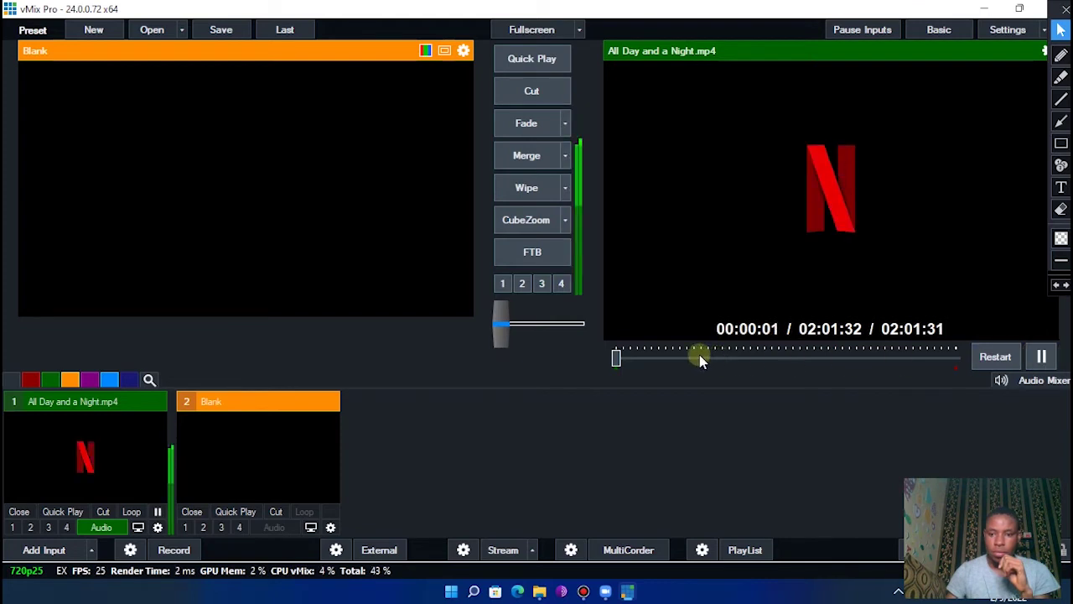
left_click(1041, 356)
left_click(769, 356)
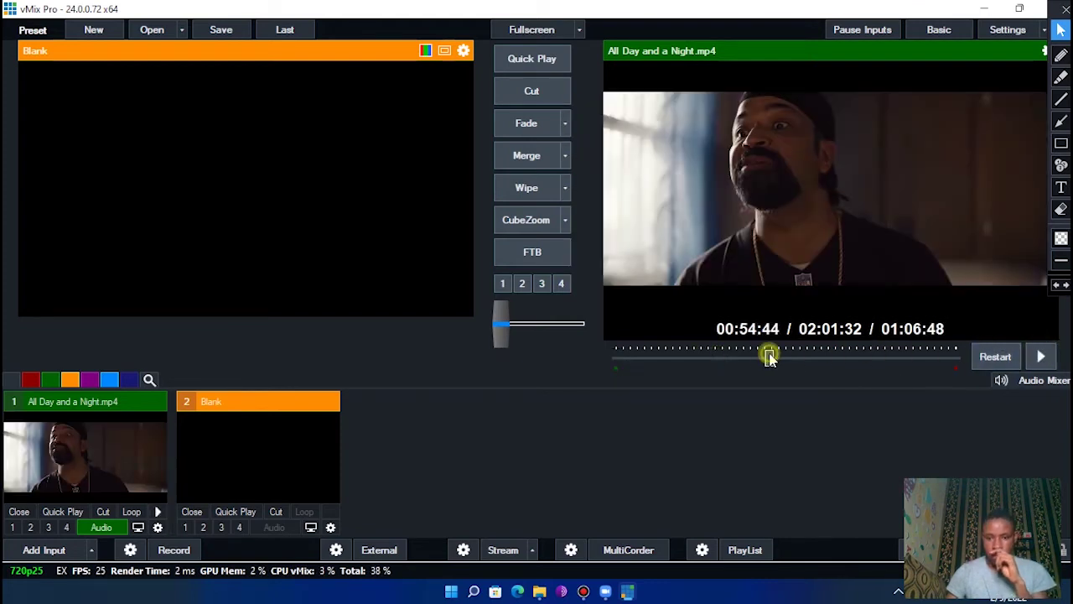
left_click(1041, 356)
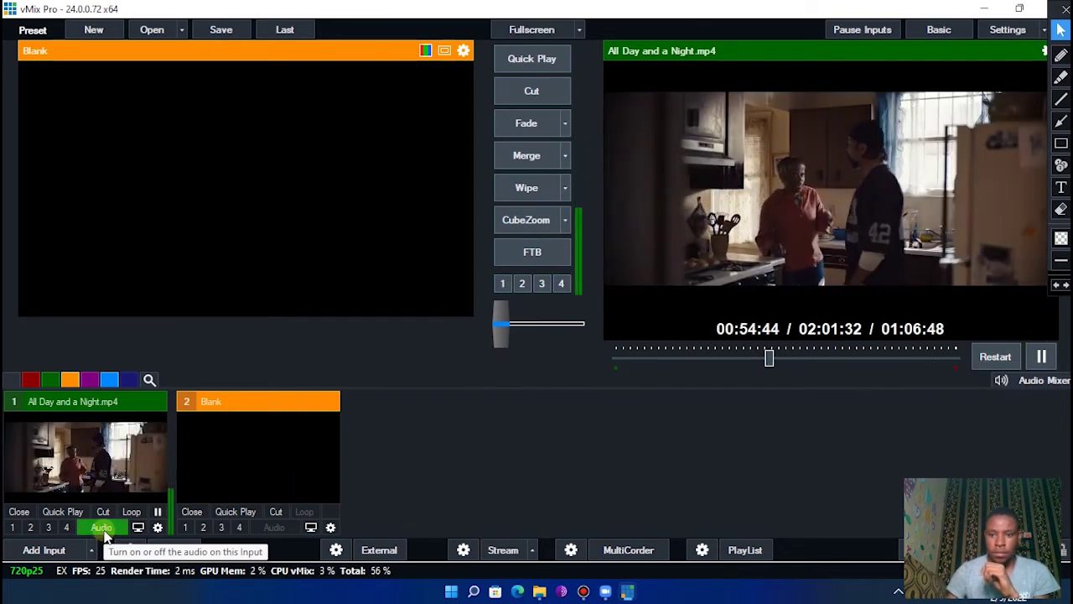
left_click(101, 526)
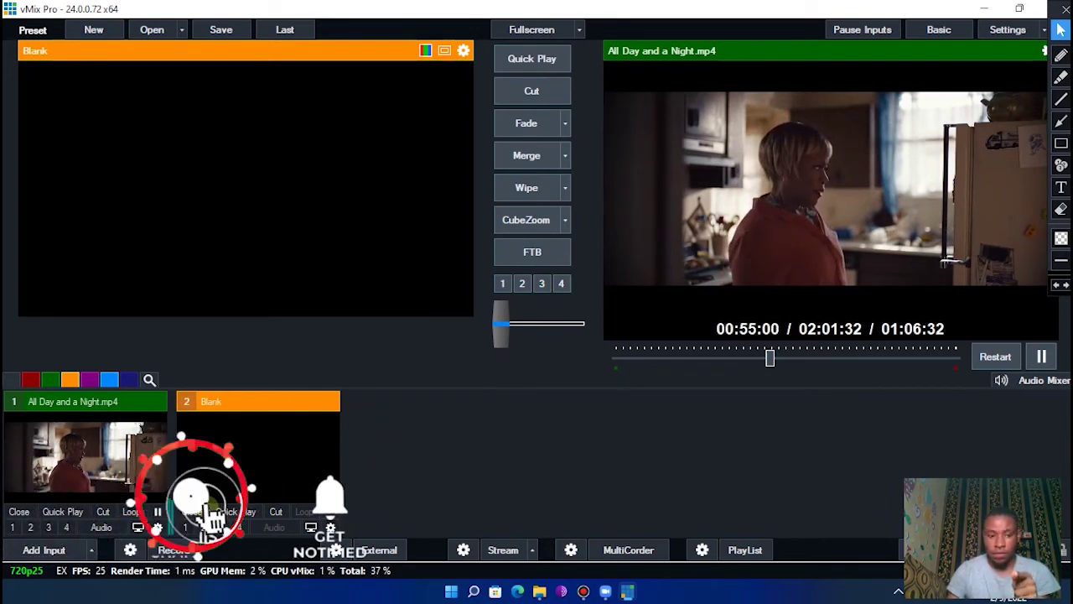
left_click(99, 528)
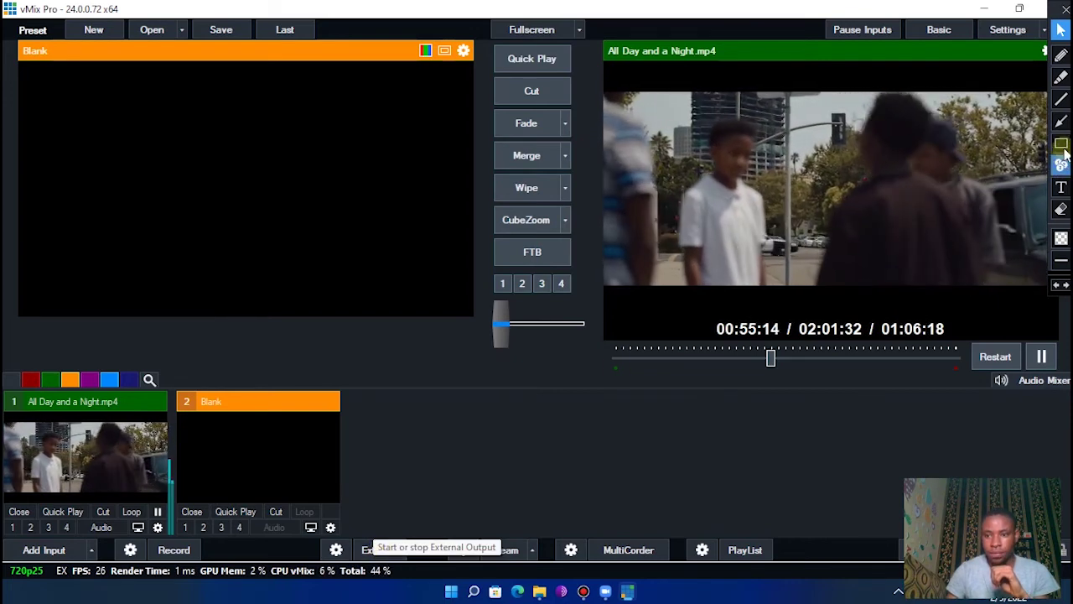
Step: Erase the red annotation arrow from the screen
left_click(1061, 122)
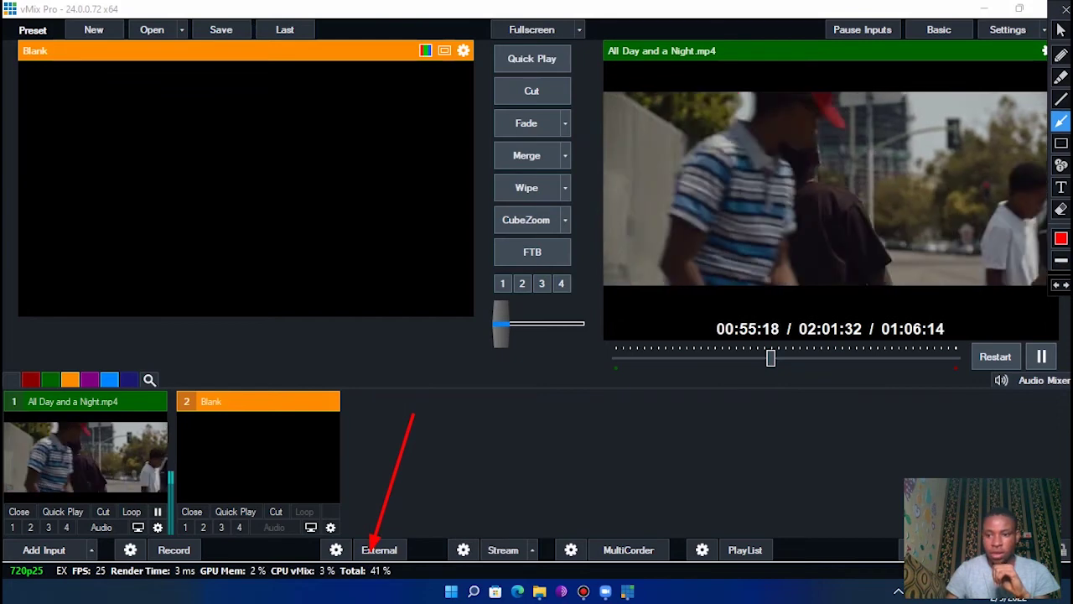
key("e")
left_click_drag(252, 379, 538, 509)
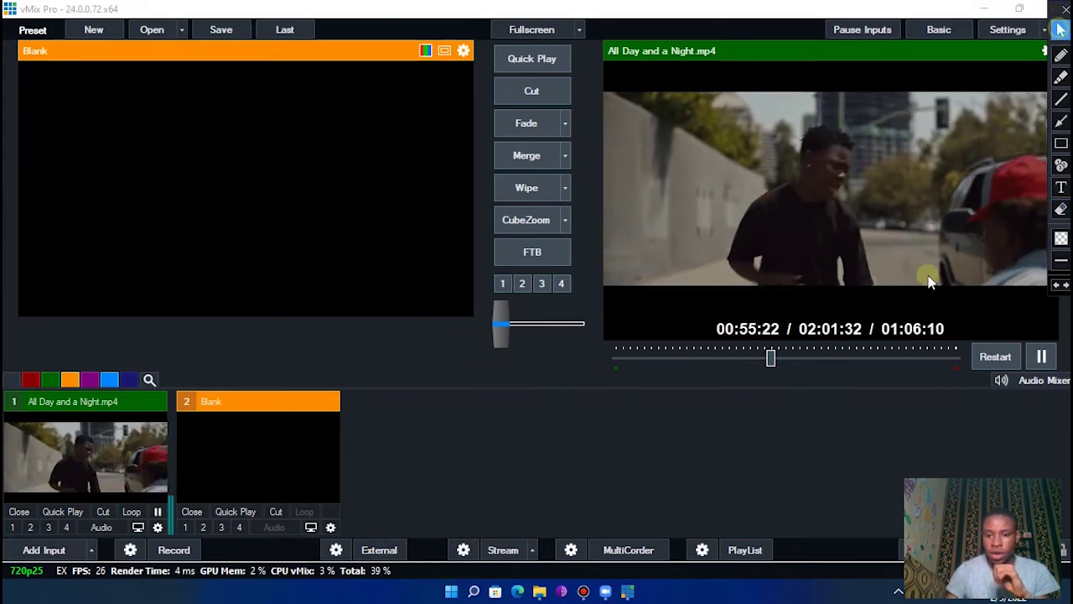
key("Escape")
Step: After a glance at the Zoom meeting, start vMix's External output
mouse_move(609, 592)
left_click(683, 556)
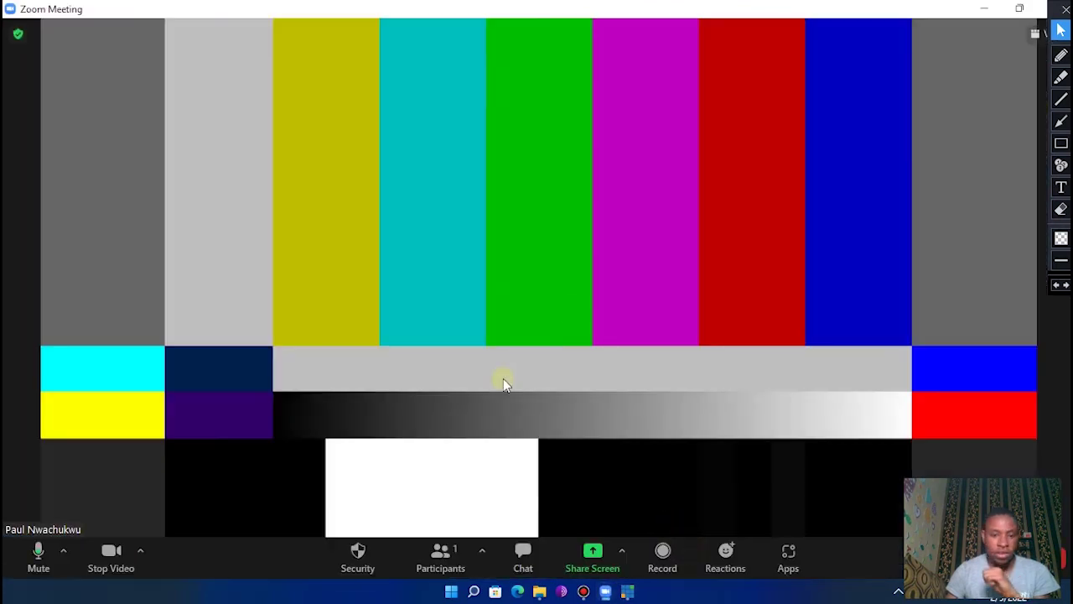
key("alt+Tab")
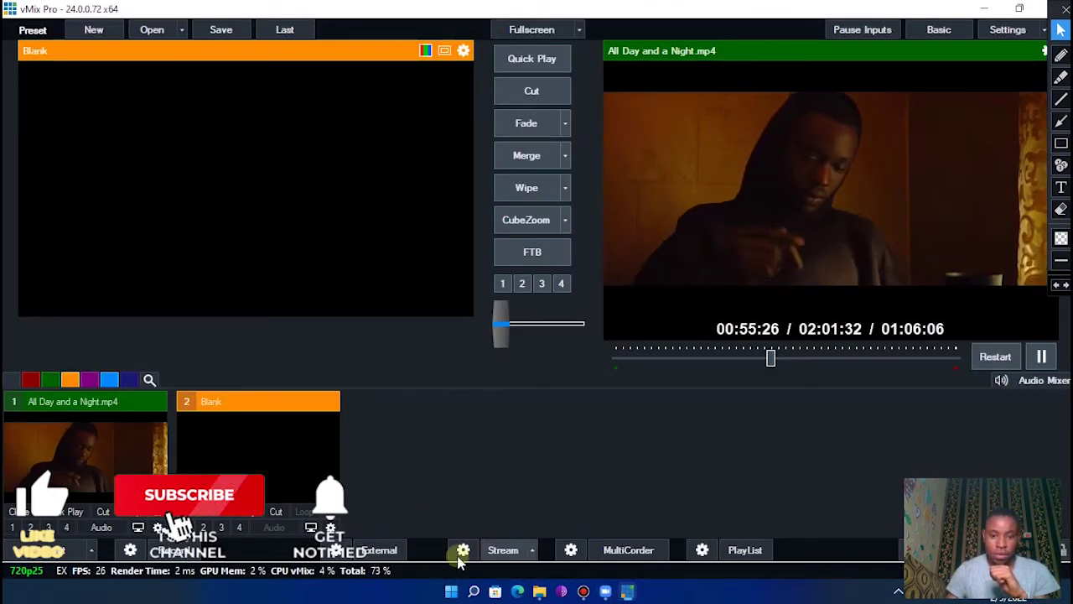
left_click(378, 551)
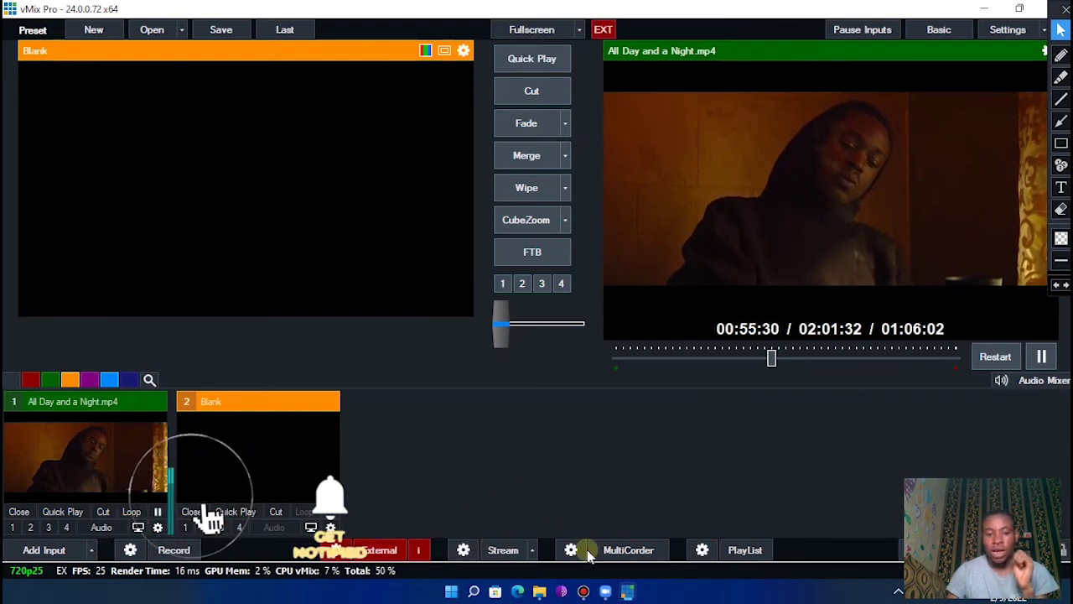
Step: Switch between vMix and the Zoom meeting to confirm the movie replaces the colour bars
mouse_move(611, 592)
left_click(670, 524)
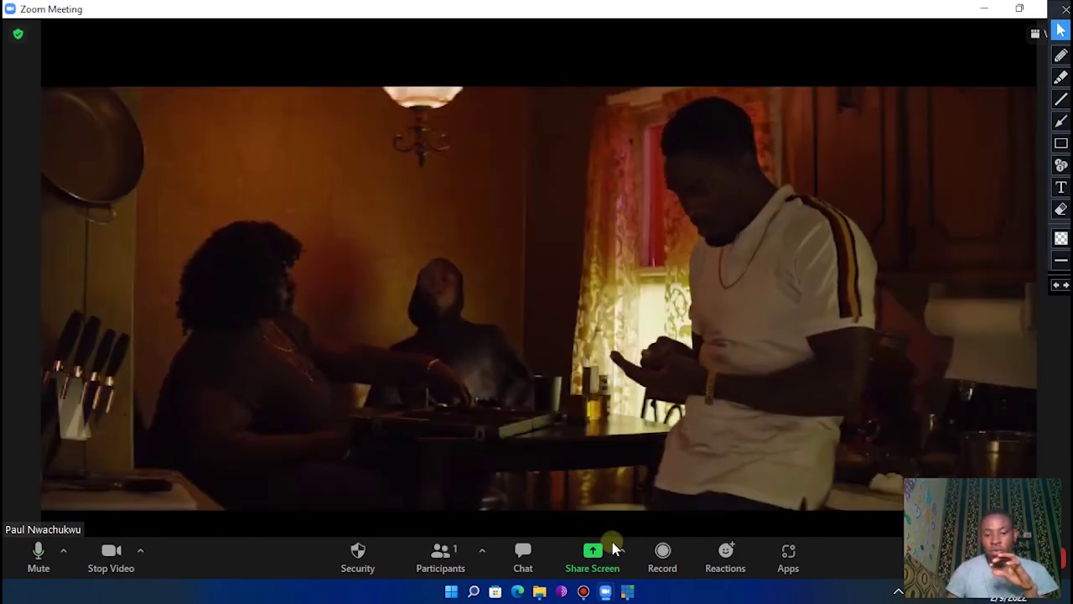
left_click(625, 591)
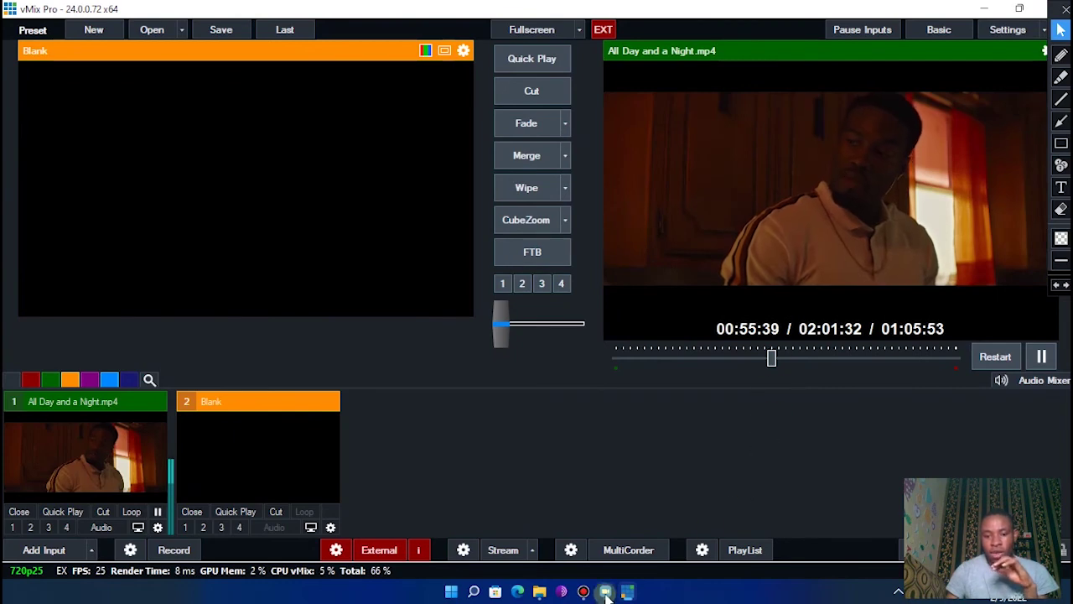
mouse_move(608, 594)
left_click(676, 510)
left_click(606, 592)
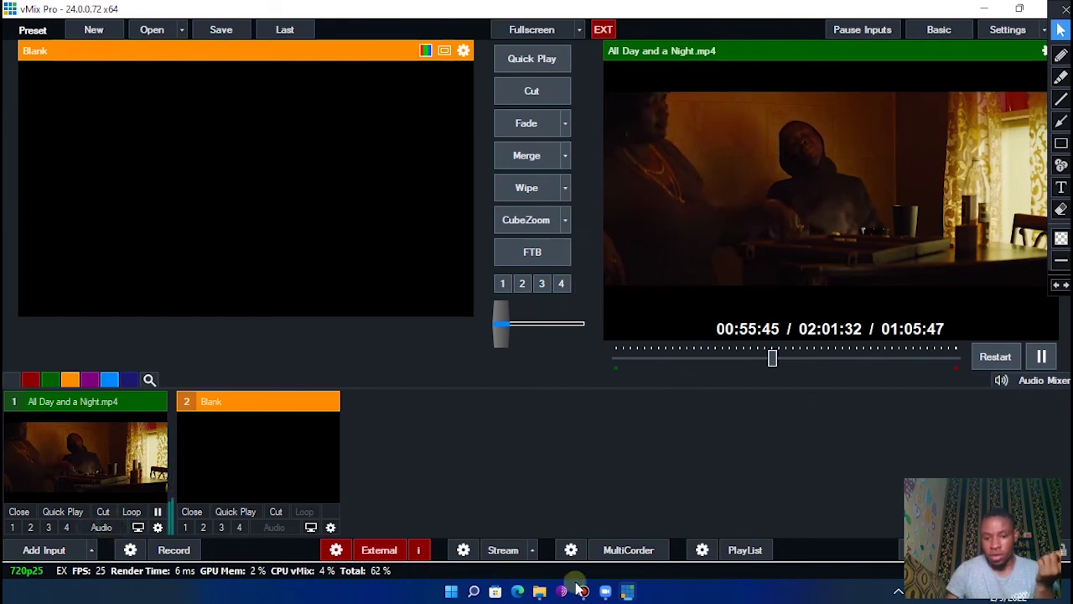
mouse_move(605, 591)
left_click(676, 511)
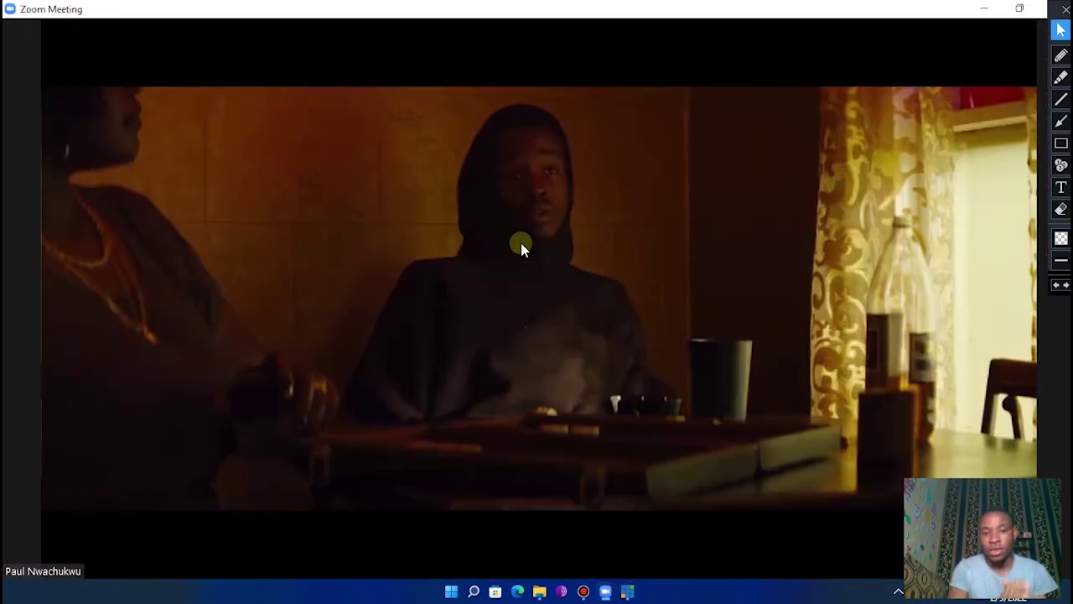